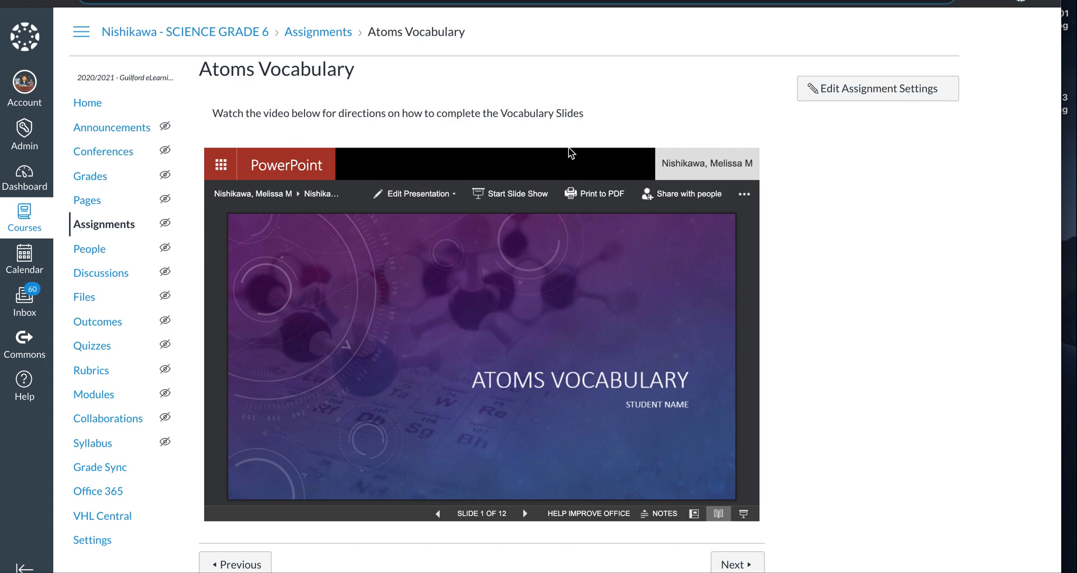
Show the Edit Presentation options above the embedded Atoms Vocabulary viewer
click(421, 193)
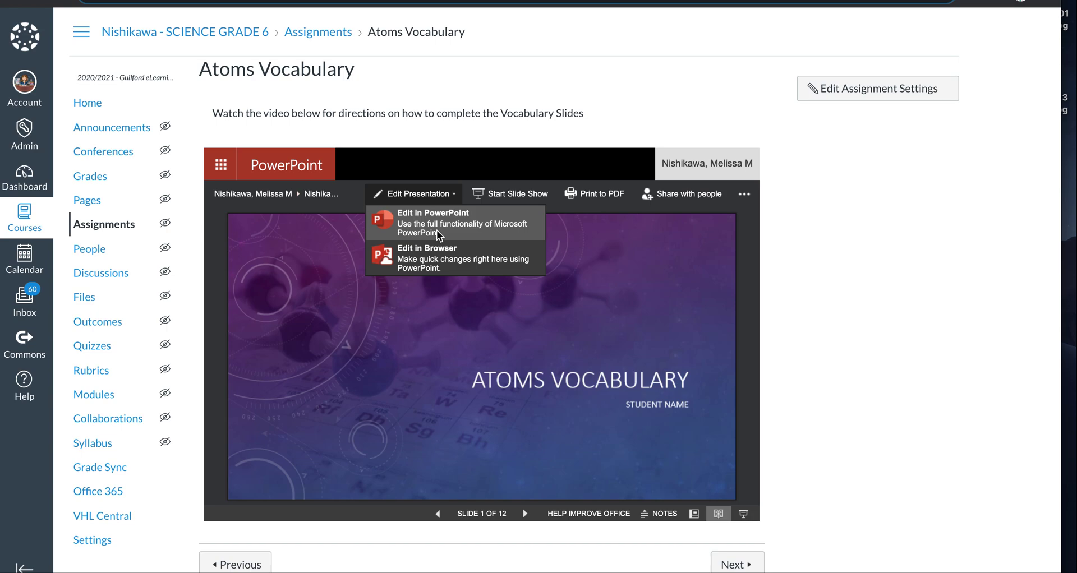
Choose Edit in PowerPoint, allow the browser to launch it, and bring the desktop app forward
click(453, 218)
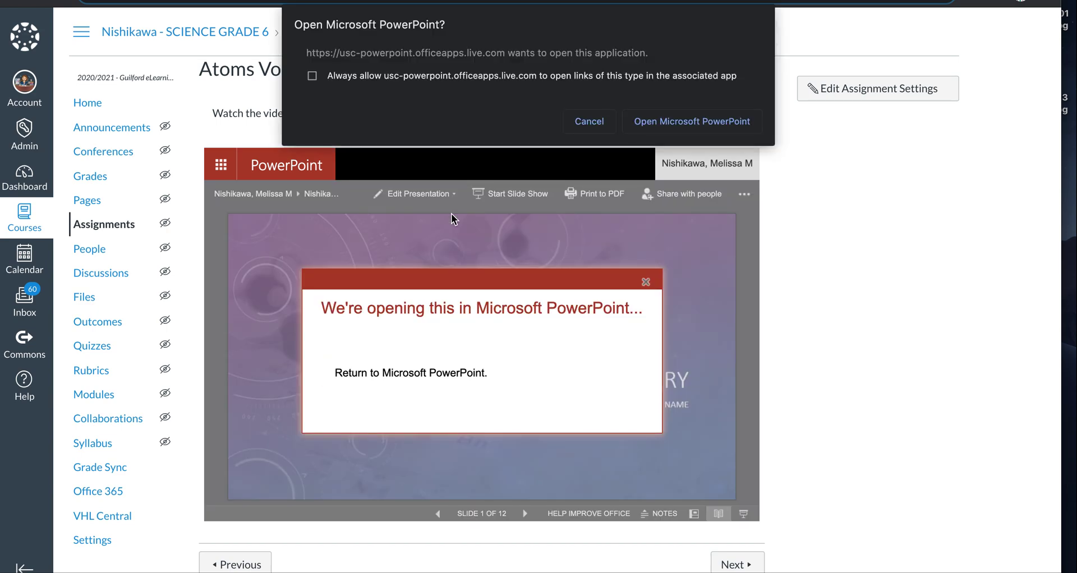
click(693, 132)
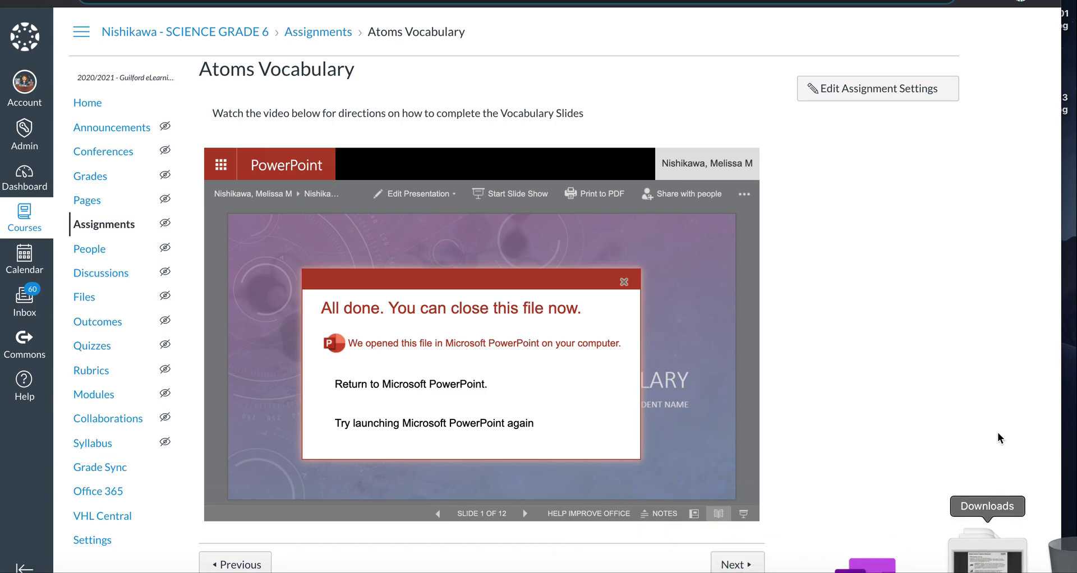
click(458, 429)
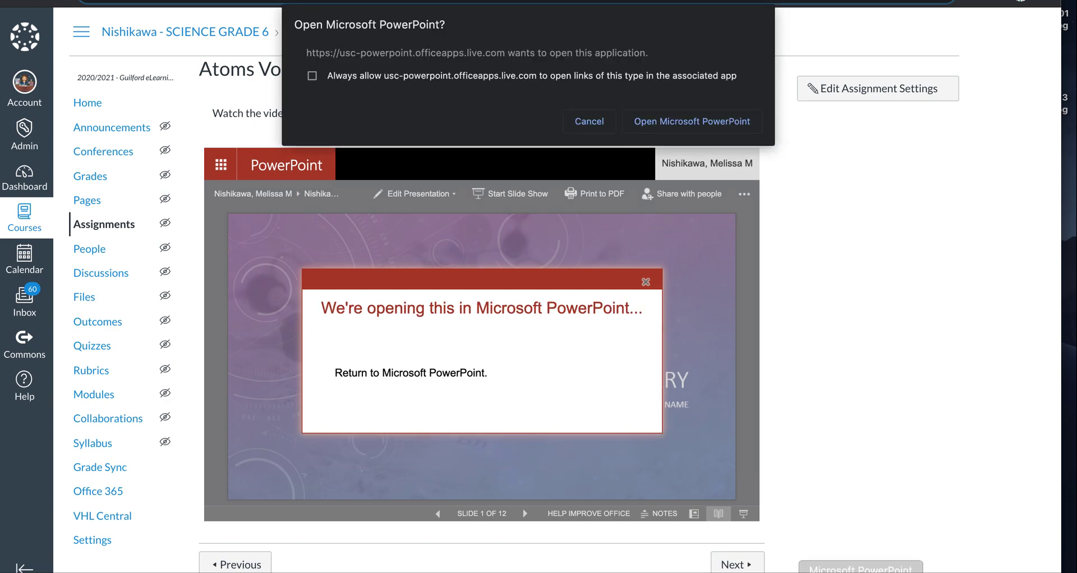
click(858, 561)
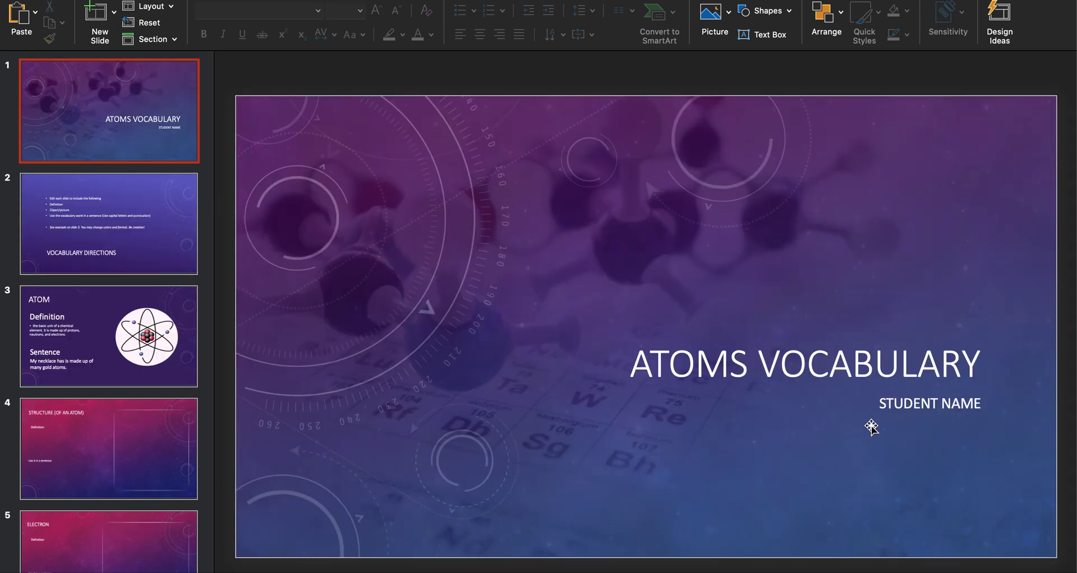
Look over the title slide's STUDENT NAME and ATOMS VOCABULARY placeholders, then go to slide 2, Vocabulary Directions
click(918, 403)
double_click(936, 402)
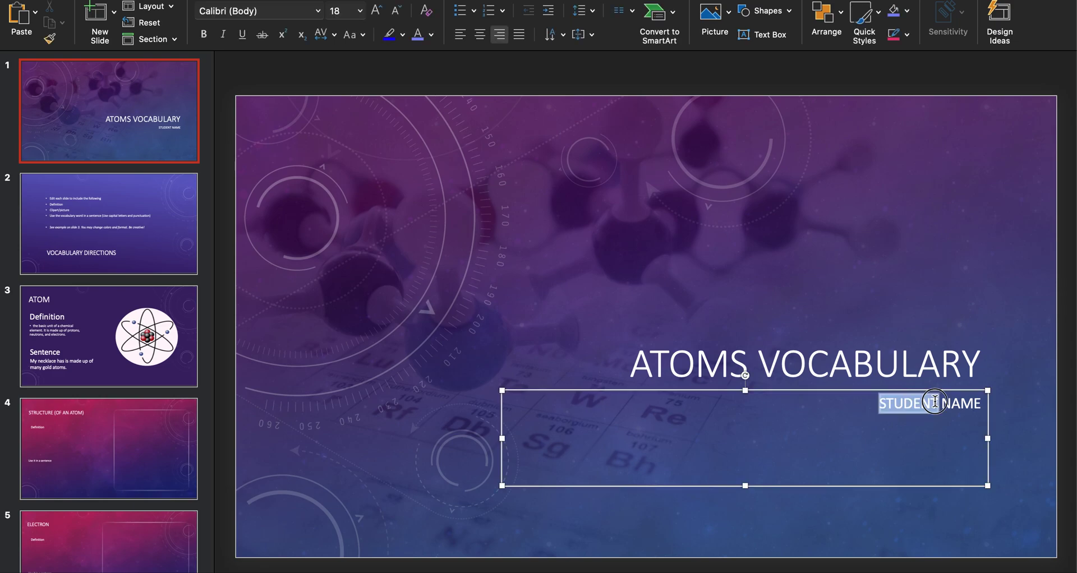
click(935, 402)
click(722, 266)
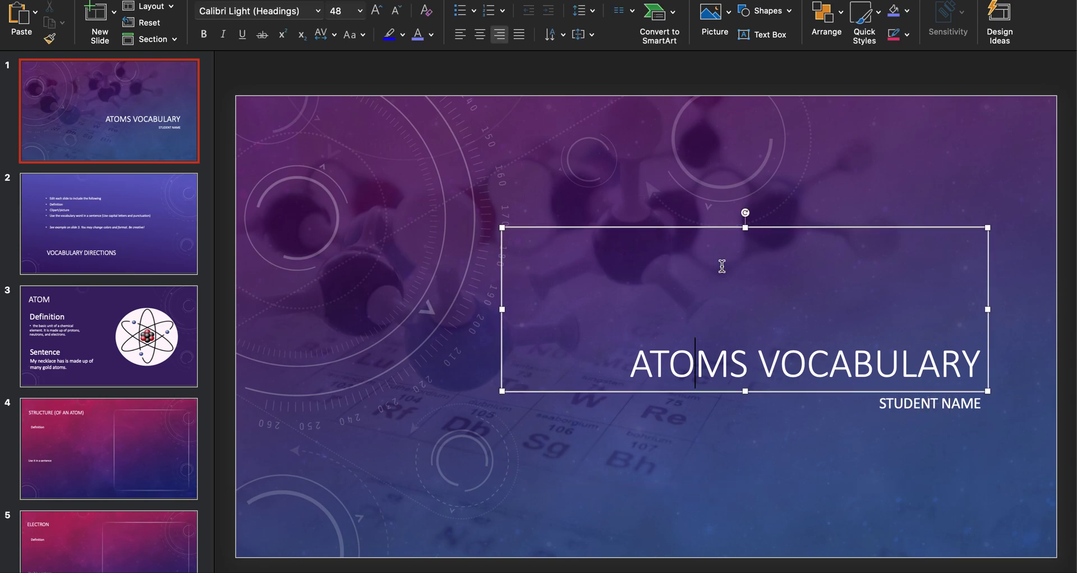
click(124, 254)
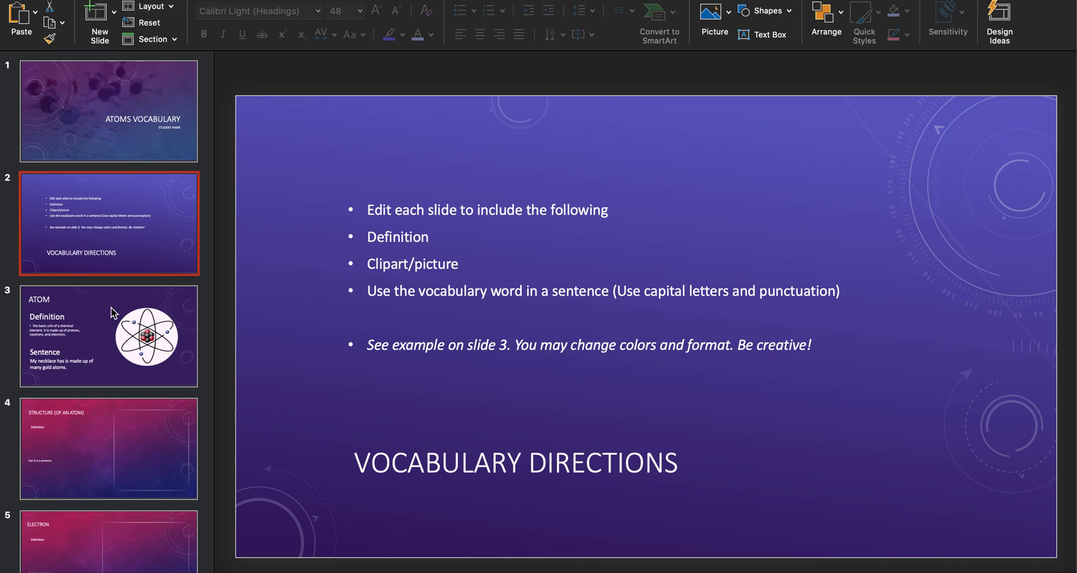
click(108, 335)
click(115, 231)
On slide 3, ATOM, delete the extra 'has' so the sentence reads 'My necklace is made up of many gold atoms.'
click(99, 335)
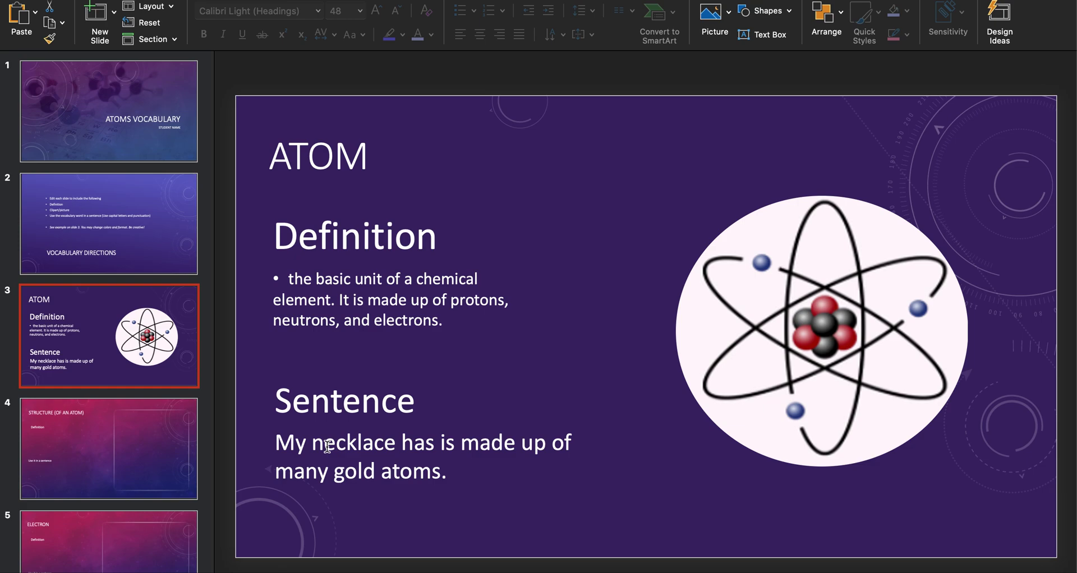
click(436, 445)
key(BackSpace)
key(BackSpace)
key(BackSpace)
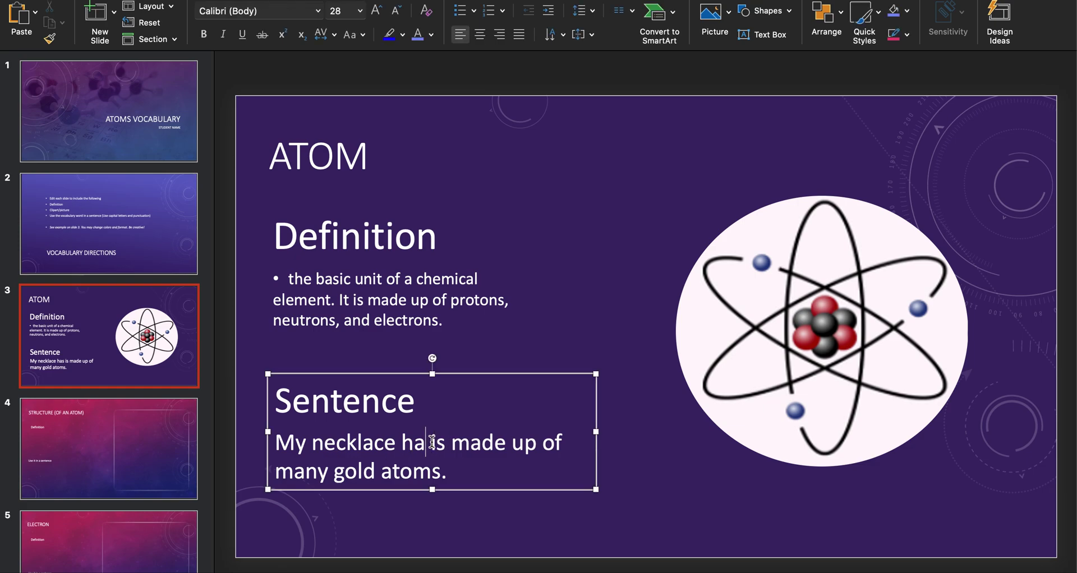
key(BackSpace)
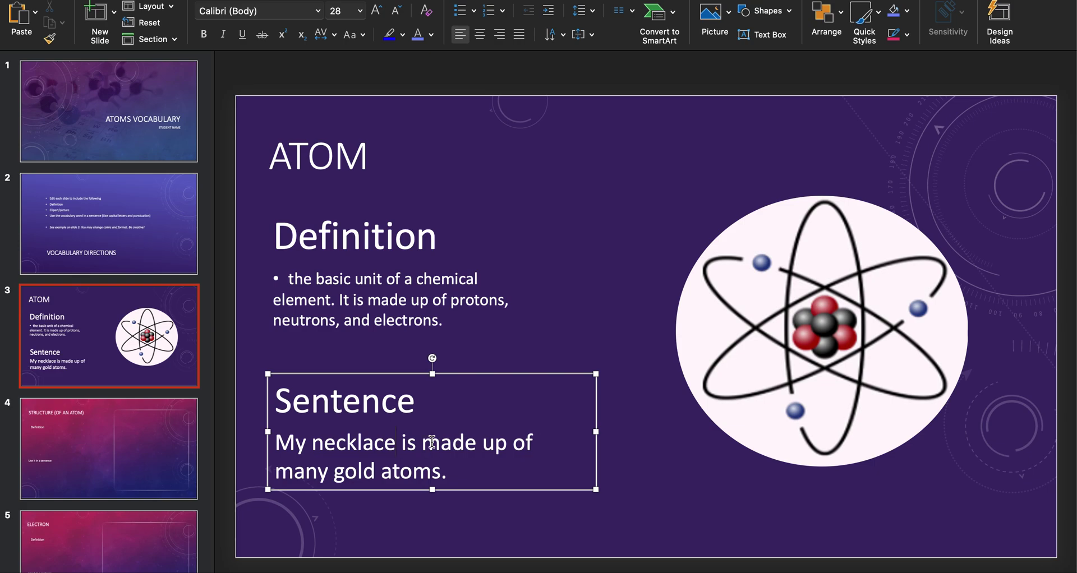
click(457, 472)
click(716, 398)
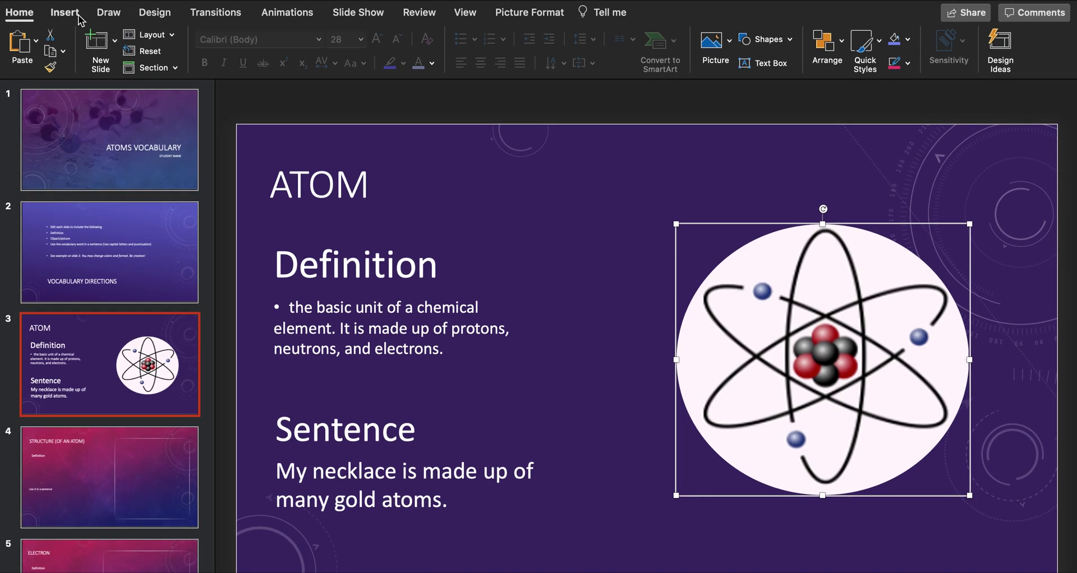
click(66, 12)
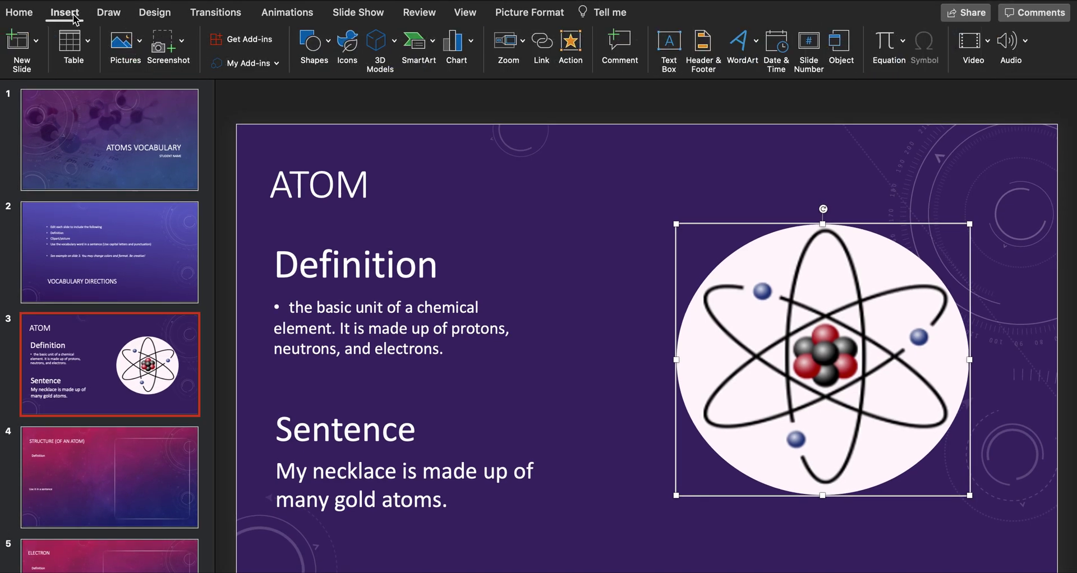
click(124, 41)
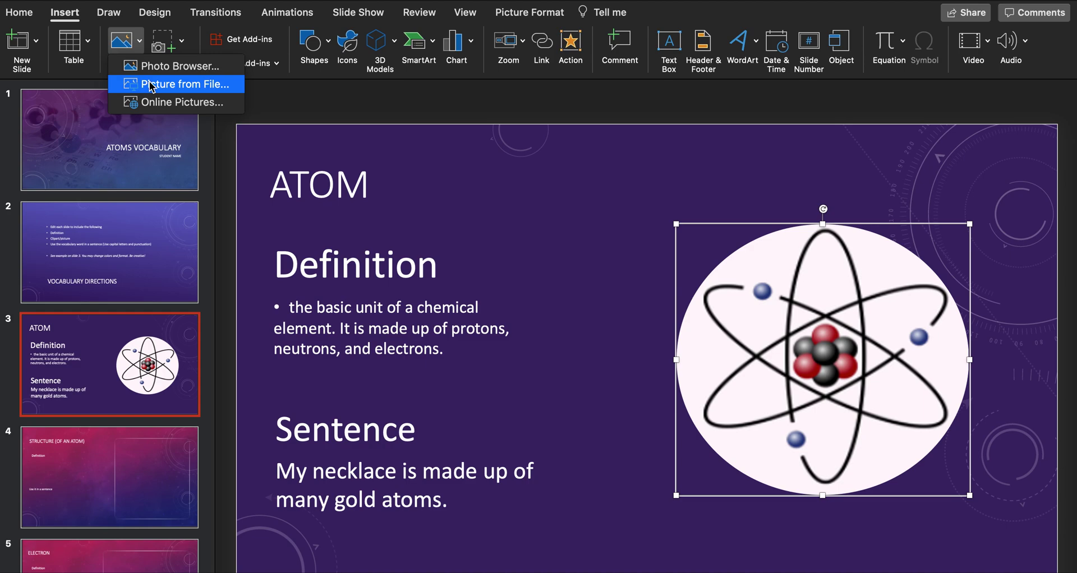
click(161, 102)
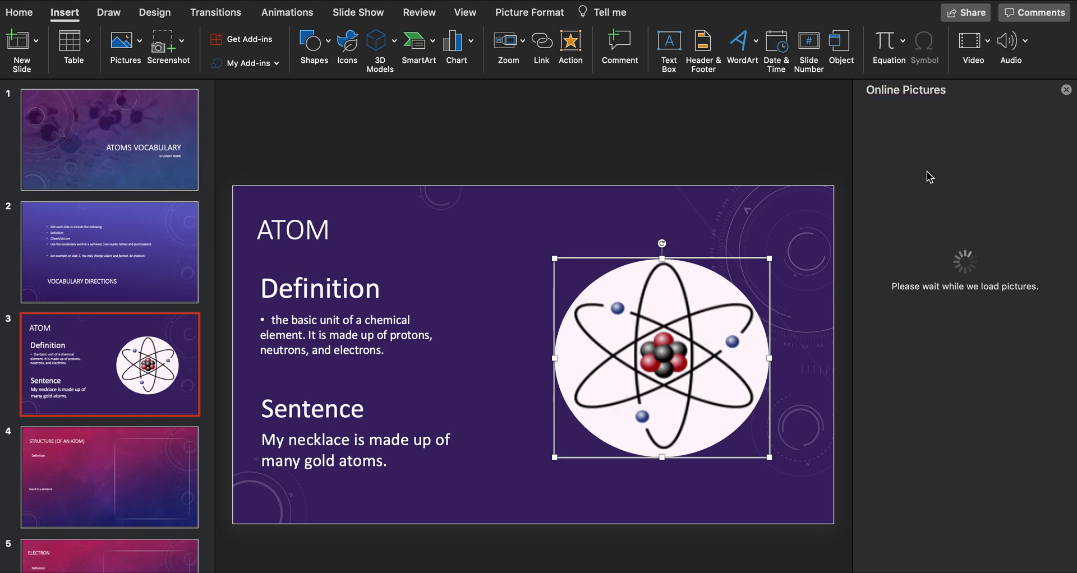
click(929, 122)
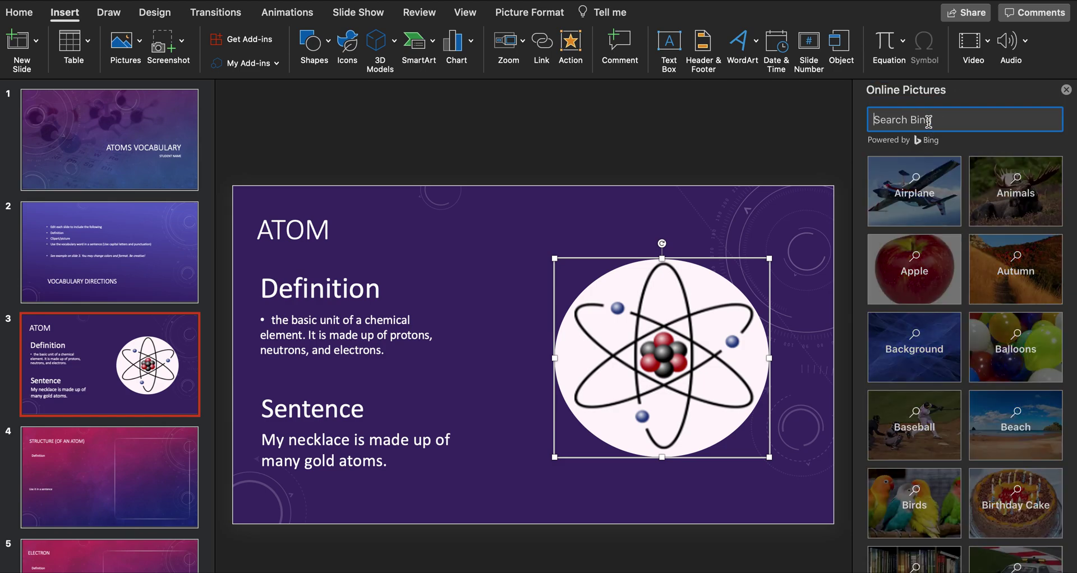
text(atom)
key(Return)
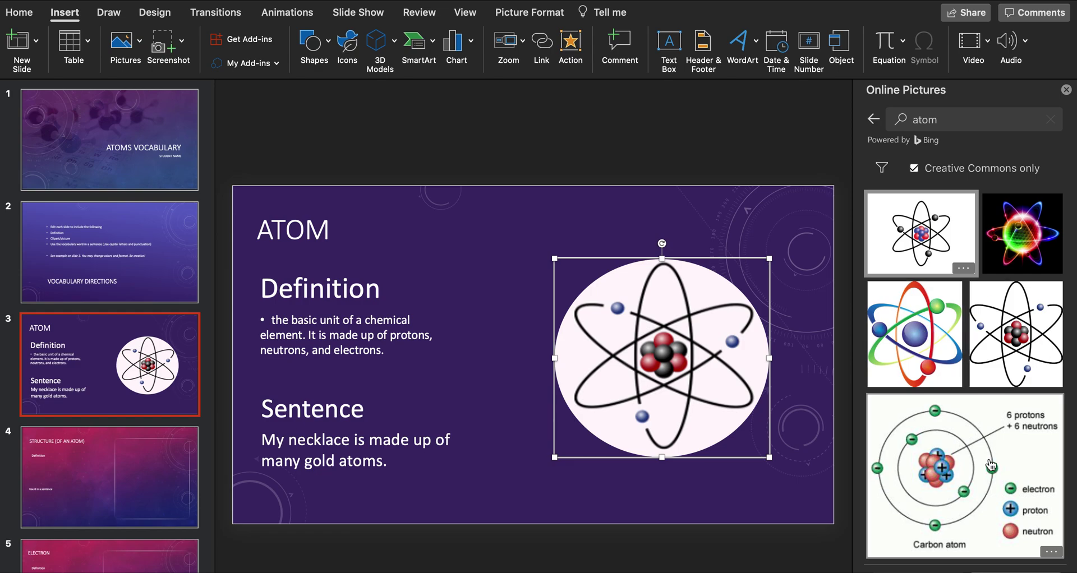
scroll(986, 468, down, 10)
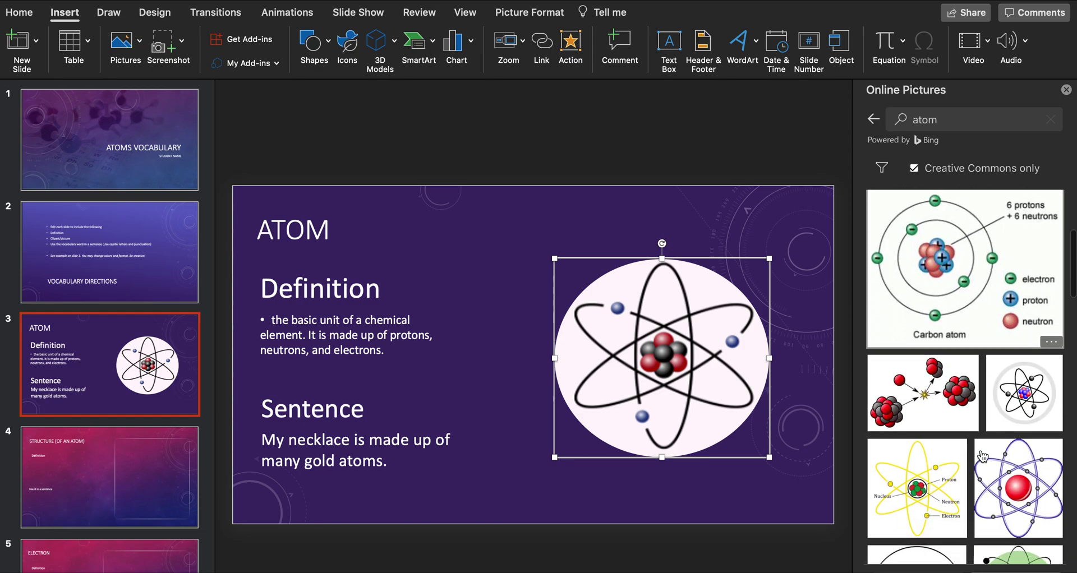
scroll(983, 455, up, 10)
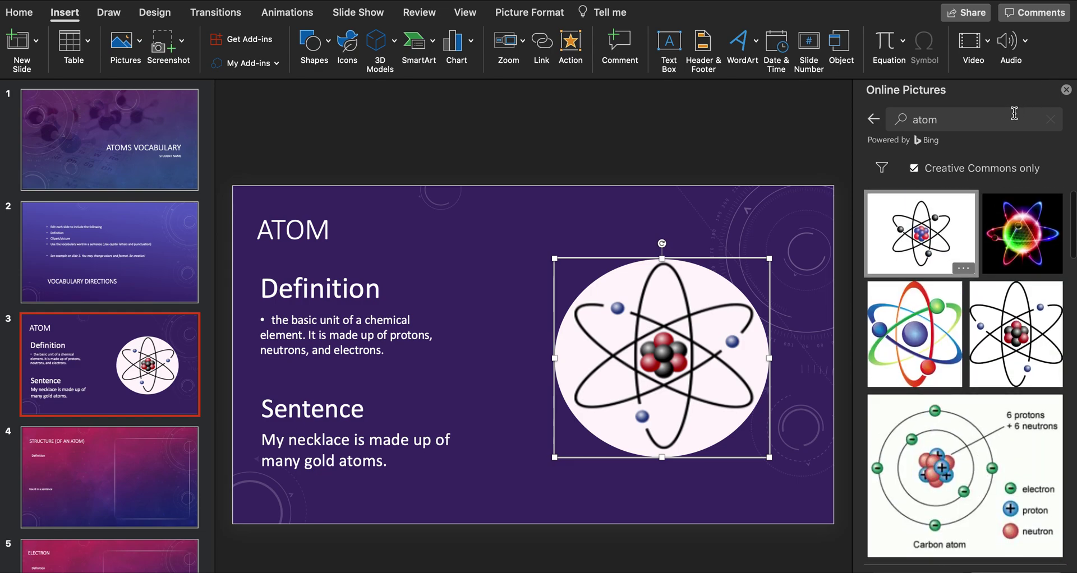
click(1066, 91)
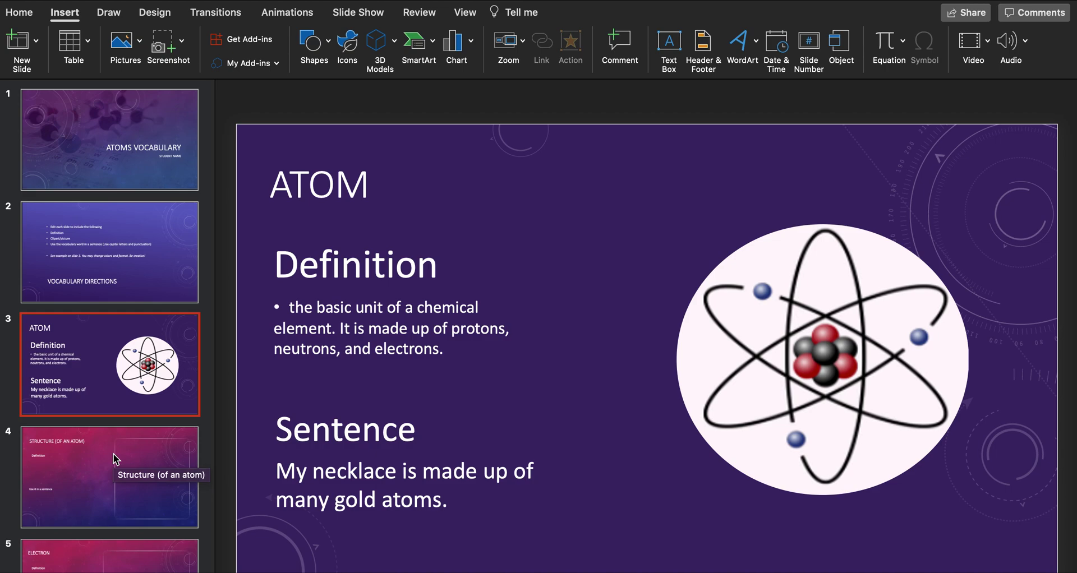
click(117, 457)
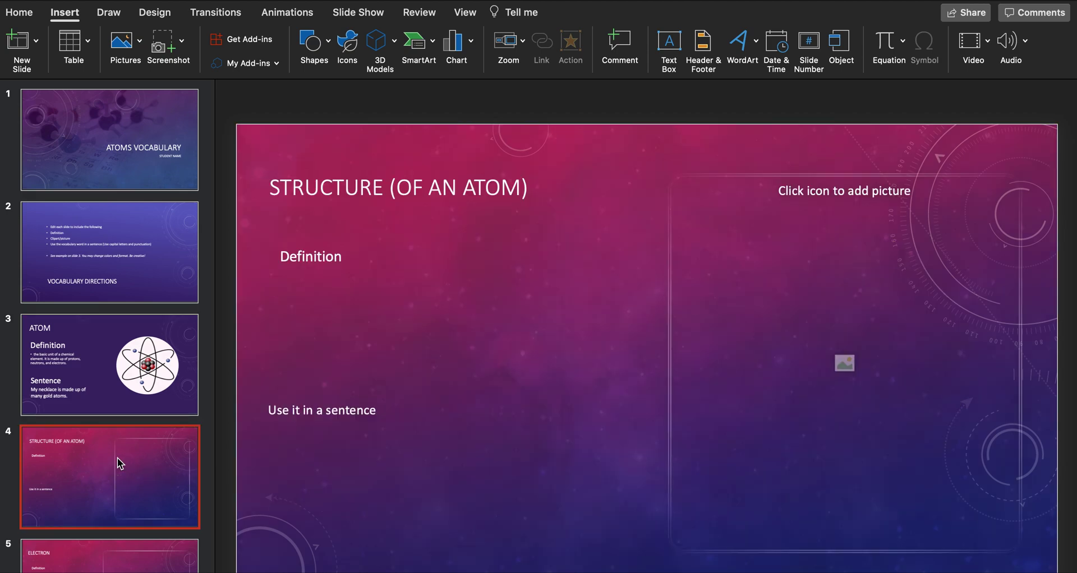
click(333, 187)
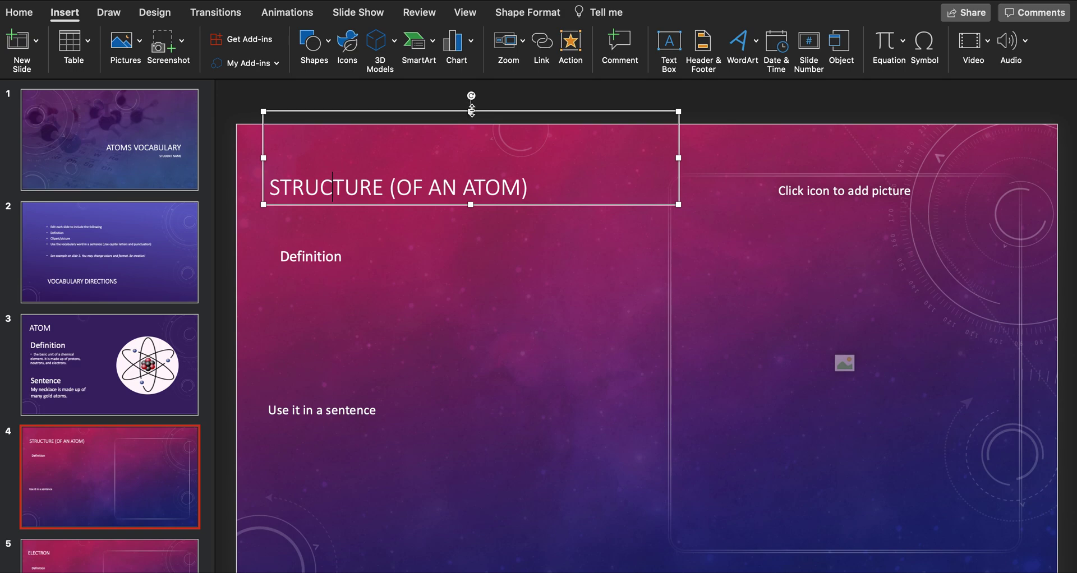
drag(470, 112, 471, 147)
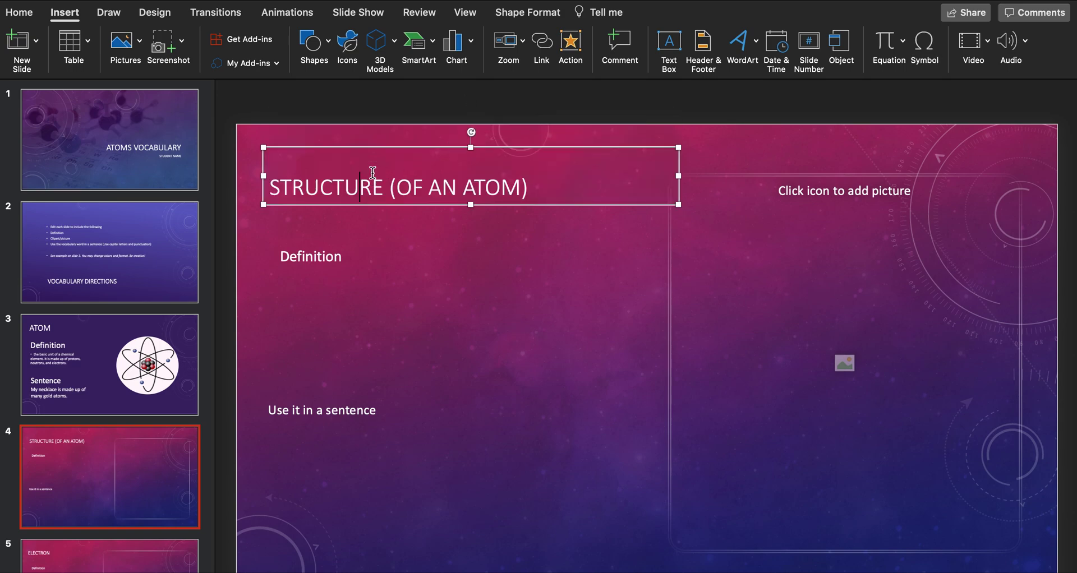
drag(371, 187, 289, 187)
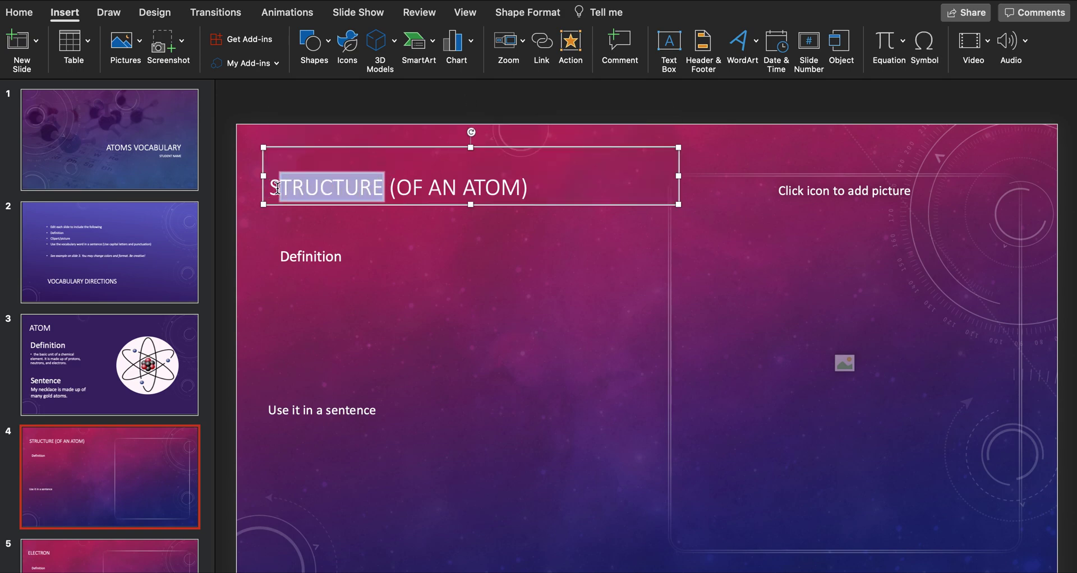
click(277, 188)
drag(270, 188, 382, 189)
click(385, 221)
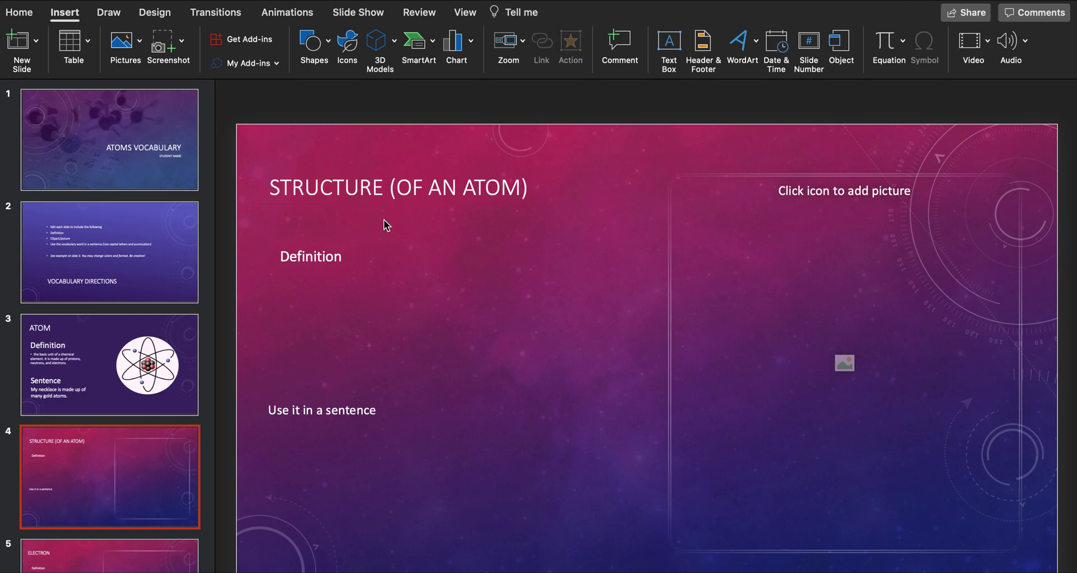
click(385, 187)
click(378, 213)
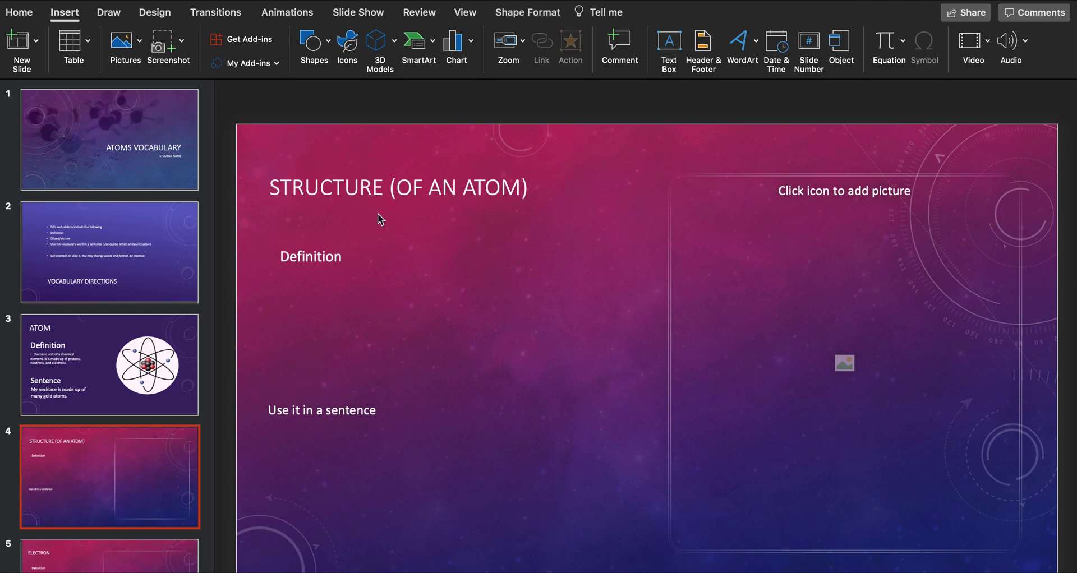
click(373, 188)
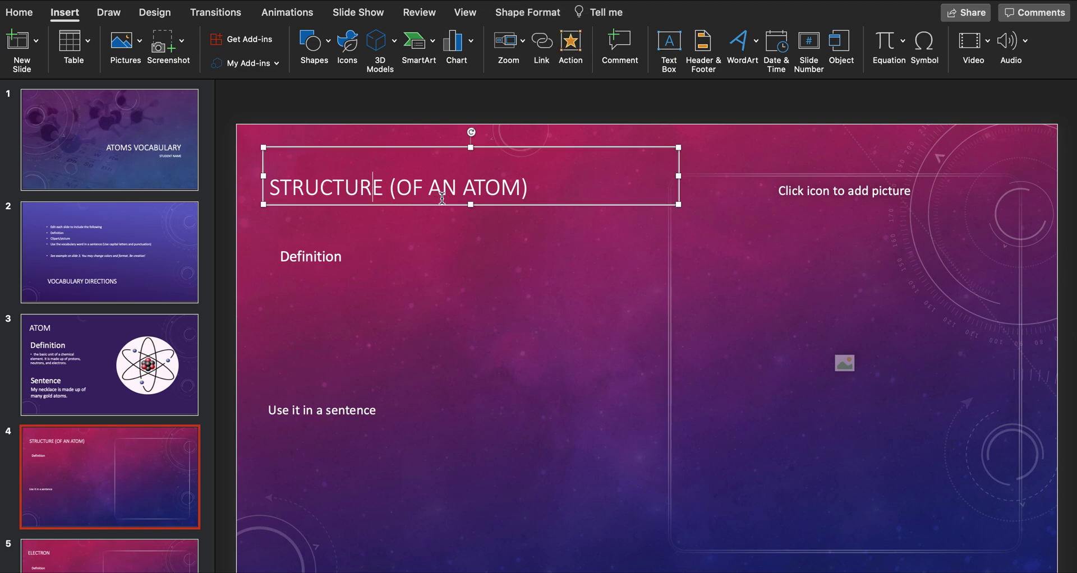
double_click(473, 189)
click(389, 273)
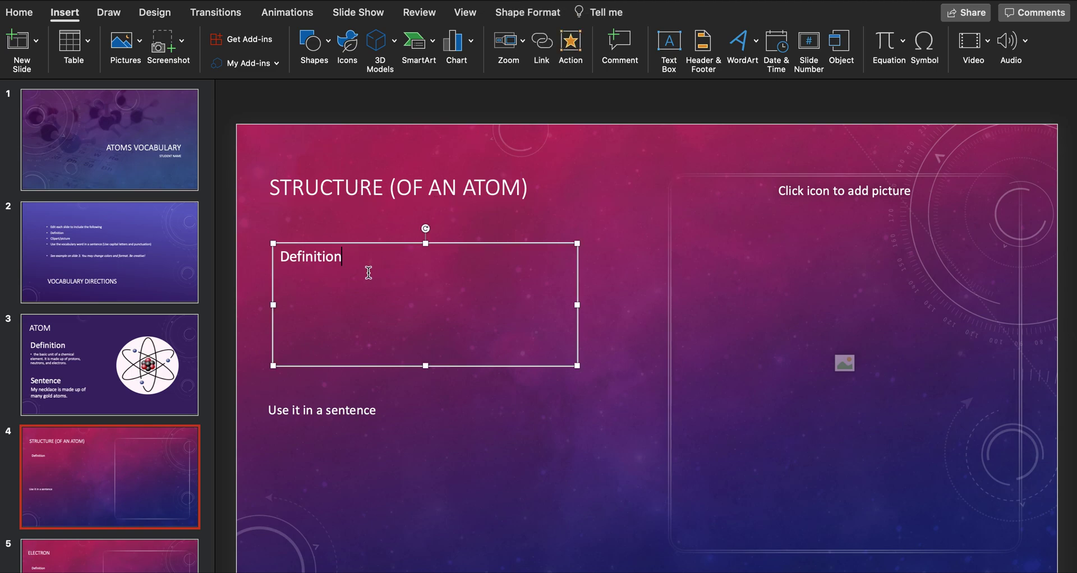
click(315, 426)
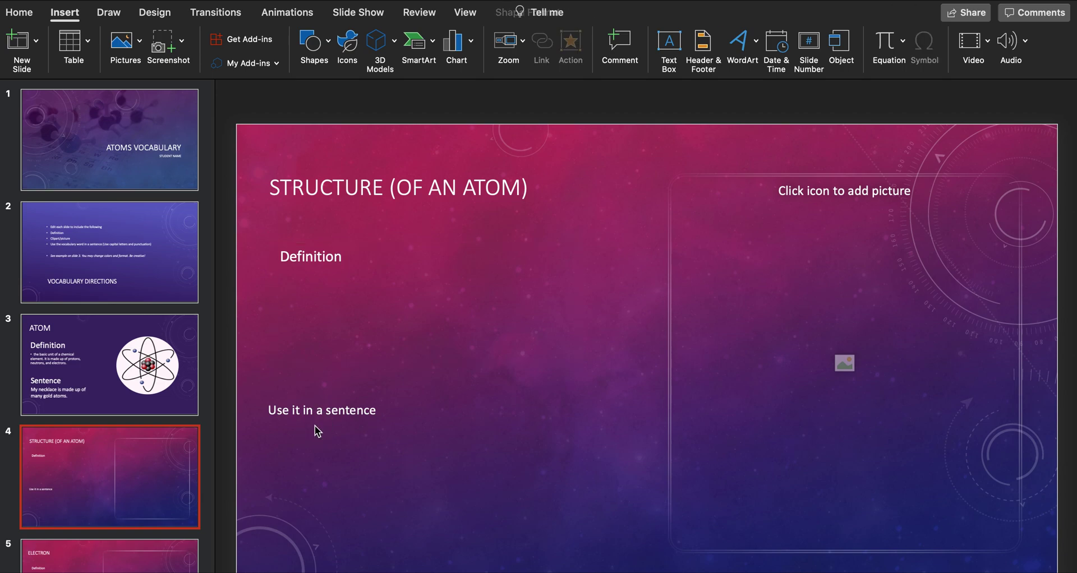
click(317, 415)
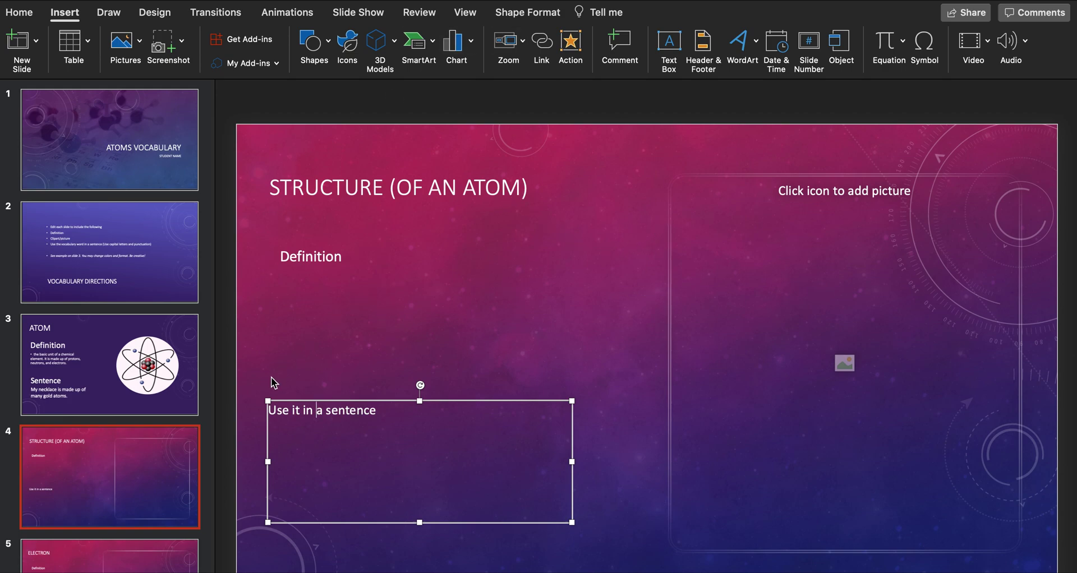
scroll(128, 453, down, 2)
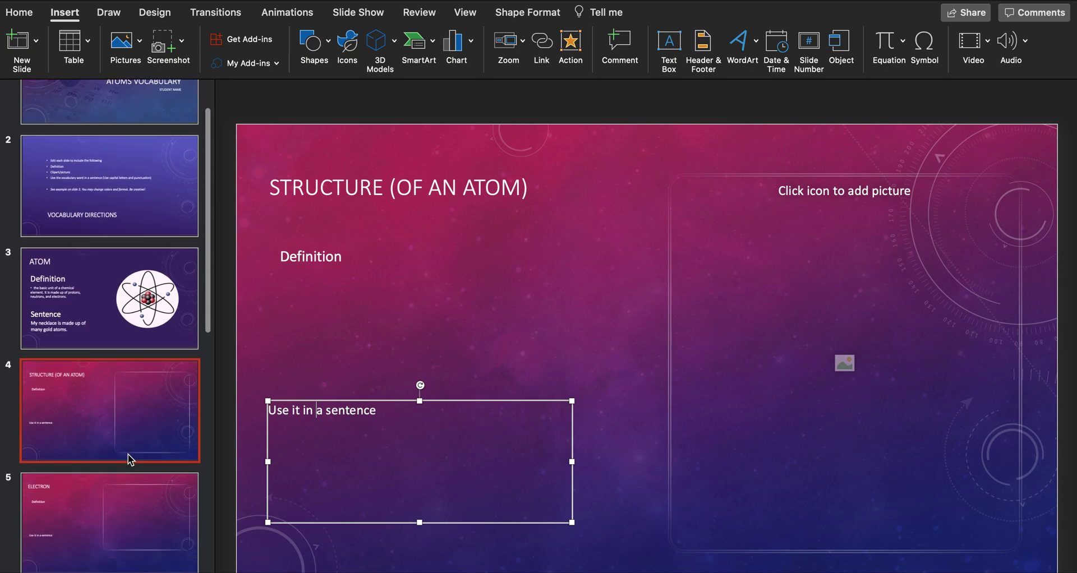
Return from the ELECTRON slide to slide 3, ATOM, and undo the most recent edit
click(119, 485)
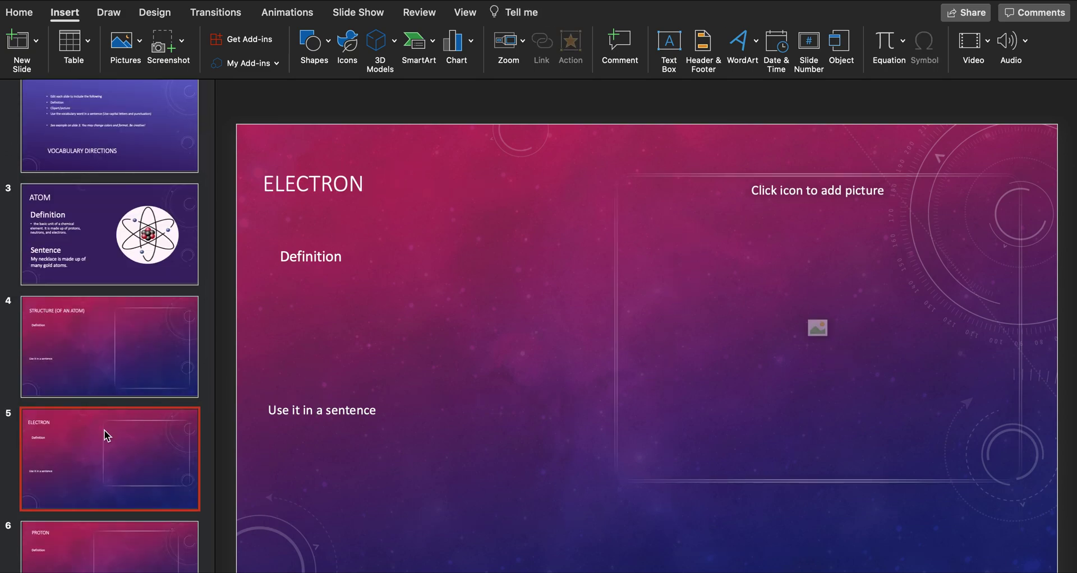
scroll(104, 431, down, 20)
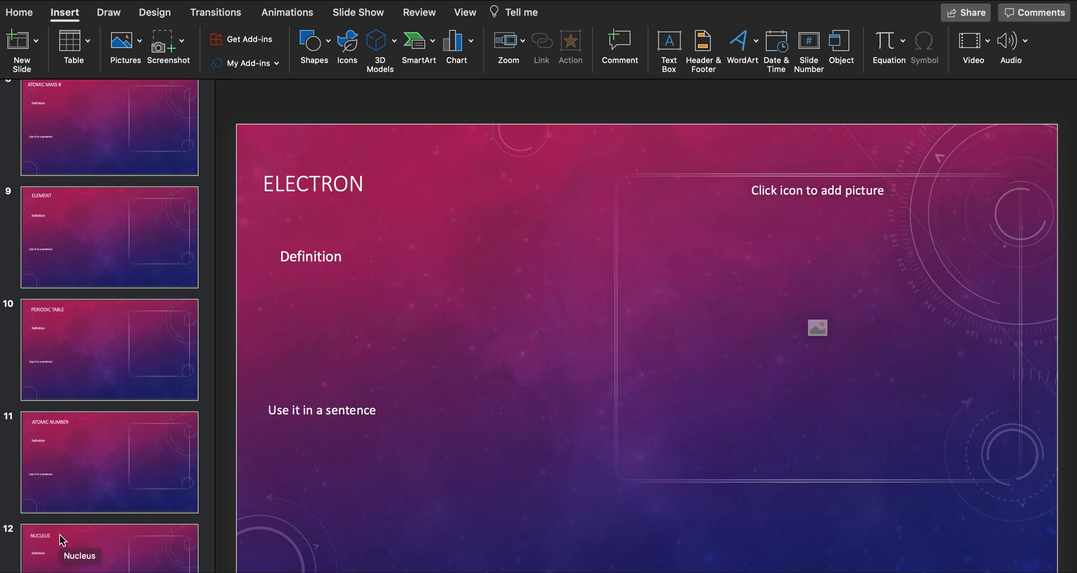
scroll(60, 534, up, 20)
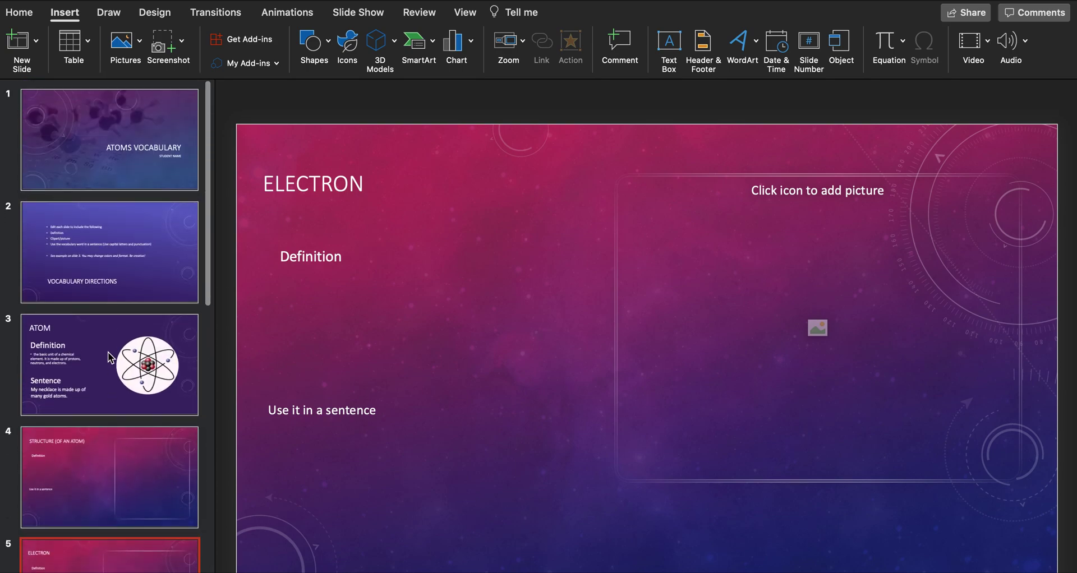
scroll(100, 280, down, 8)
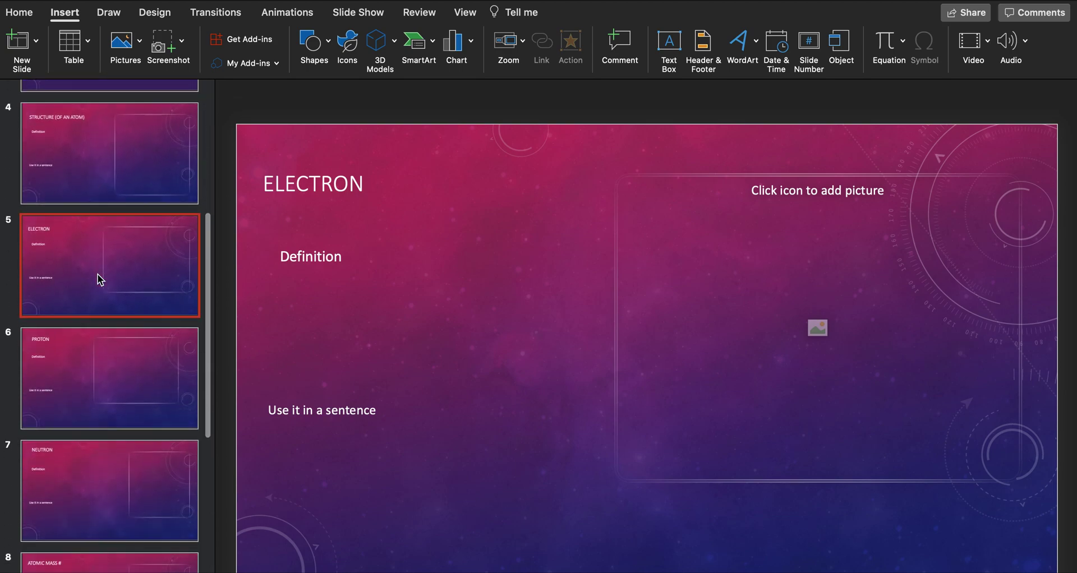
scroll(98, 278, down, 10)
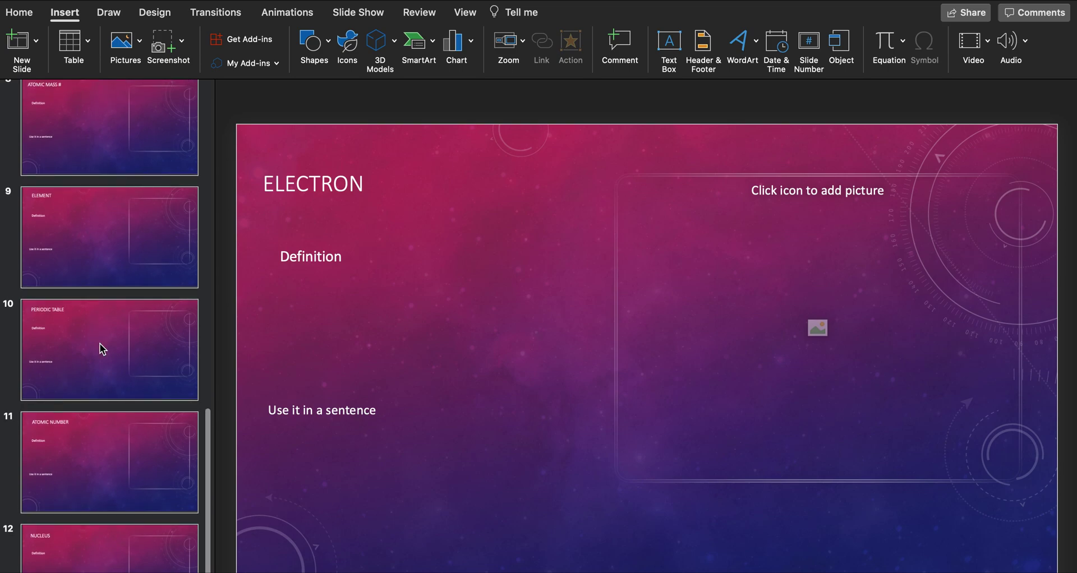
scroll(100, 344, up, 15)
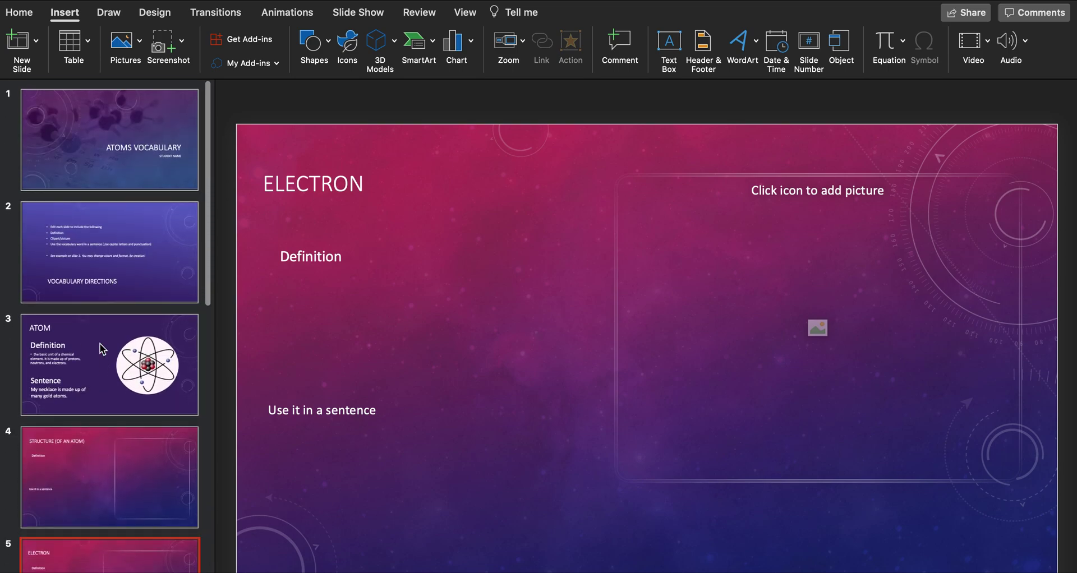
click(102, 349)
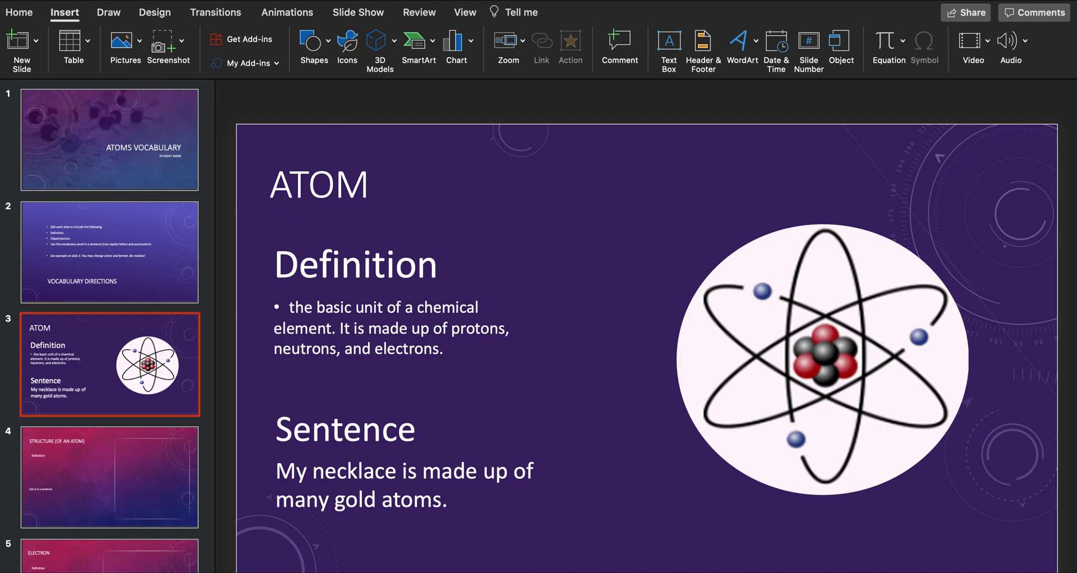
mouse_move(277, 21)
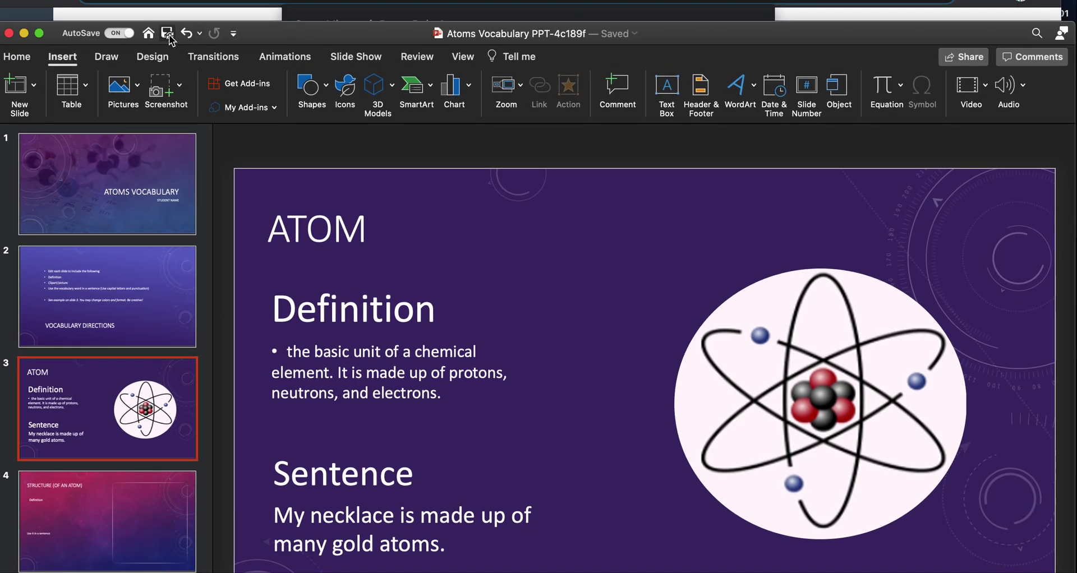
click(182, 34)
Back on the Canvas page, decline reopening the file in PowerPoint
click(330, 9)
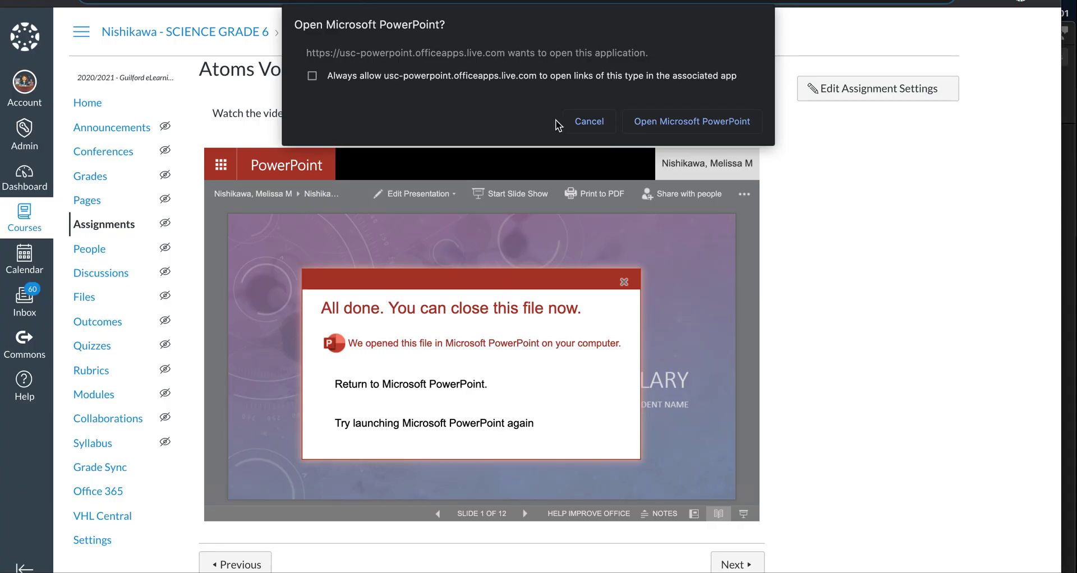
click(591, 123)
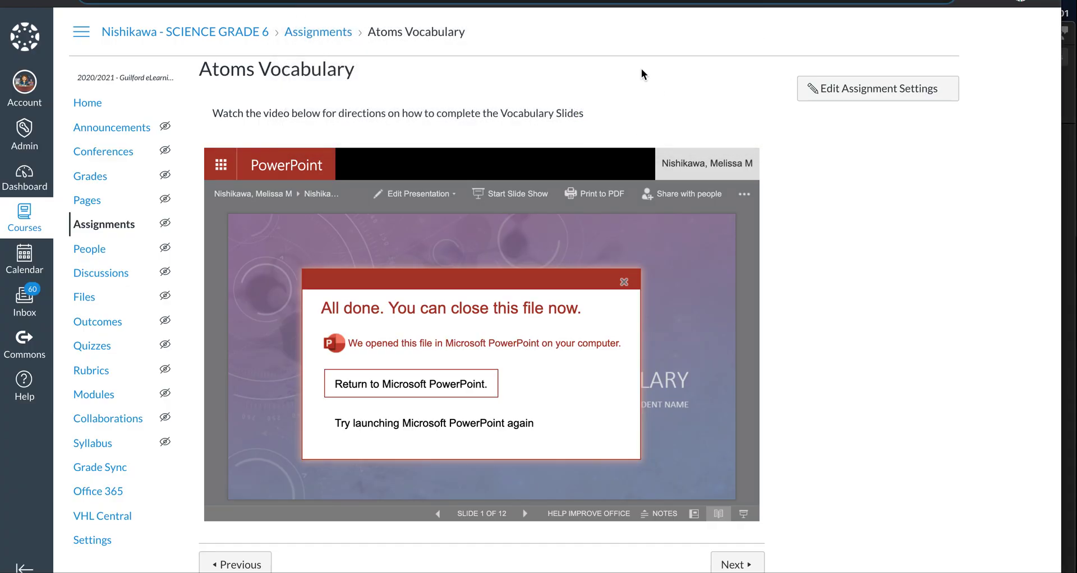
drag(614, 66, 726, 108)
click(708, 70)
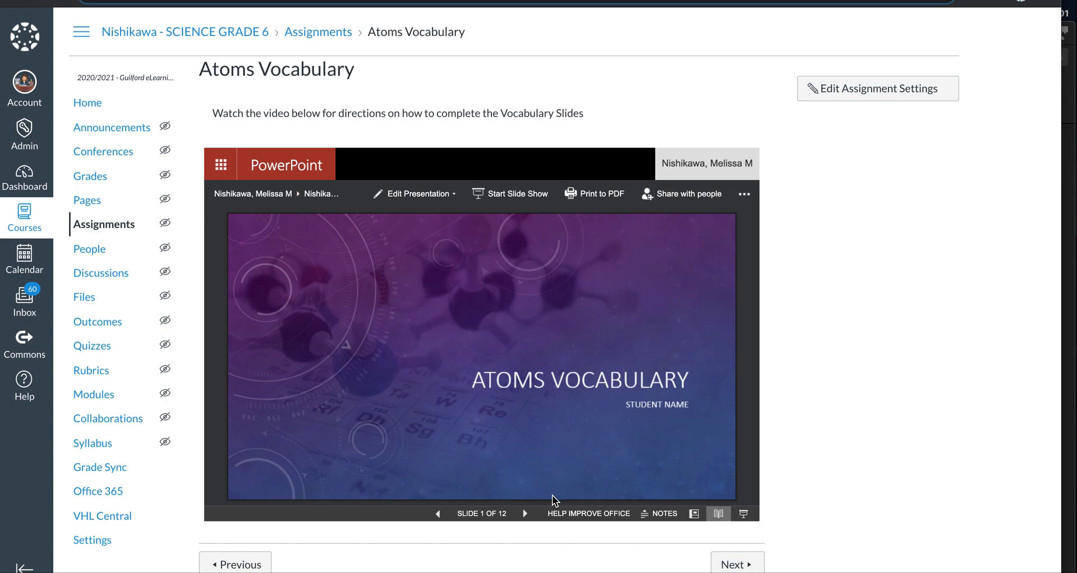
Page through the embedded slideshow to slide 12, NUCLEUS, then back to slide 11, ATOMIC NUMBER
click(525, 514)
click(525, 514)
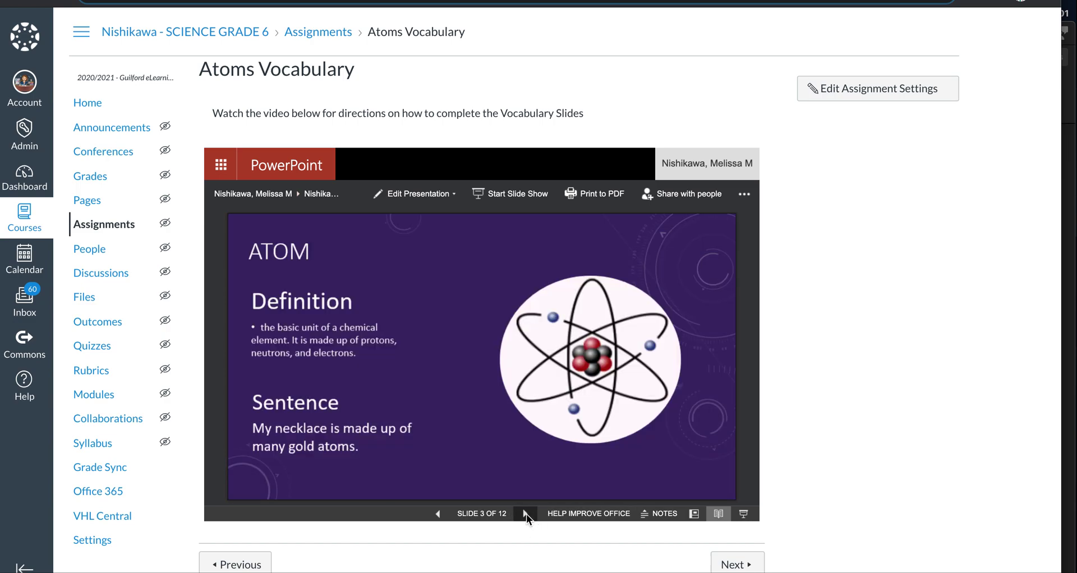
click(526, 514)
click(526, 514)
click(526, 514)
click(525, 514)
click(526, 514)
click(526, 514)
click(526, 514)
click(526, 514)
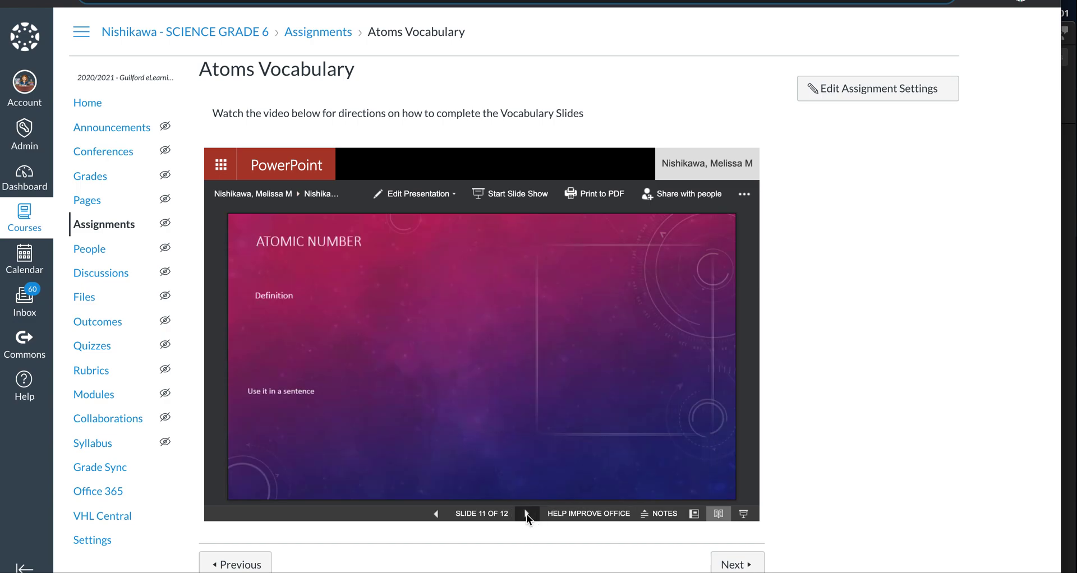
click(526, 514)
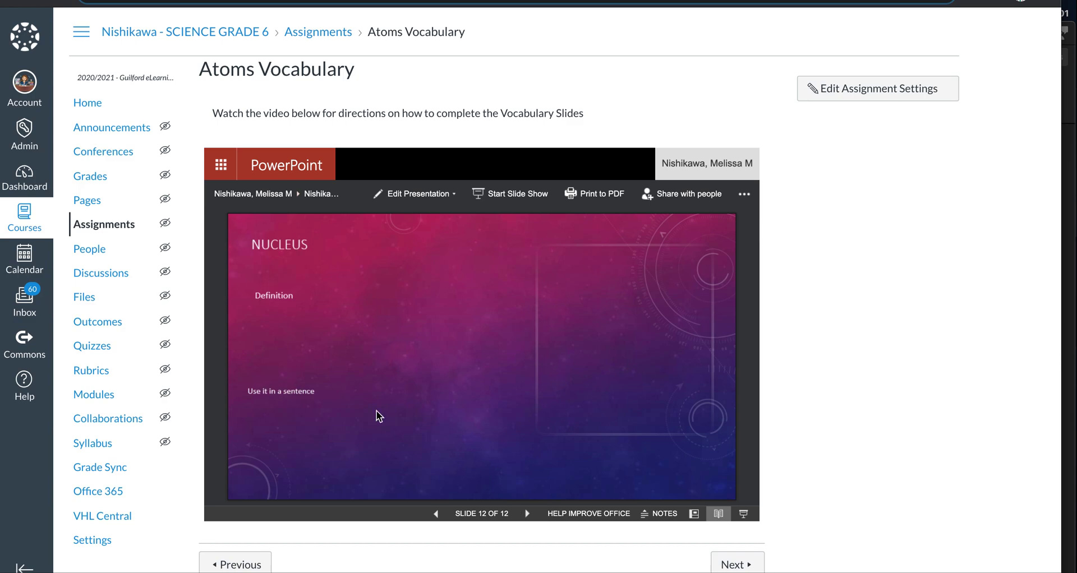
click(436, 515)
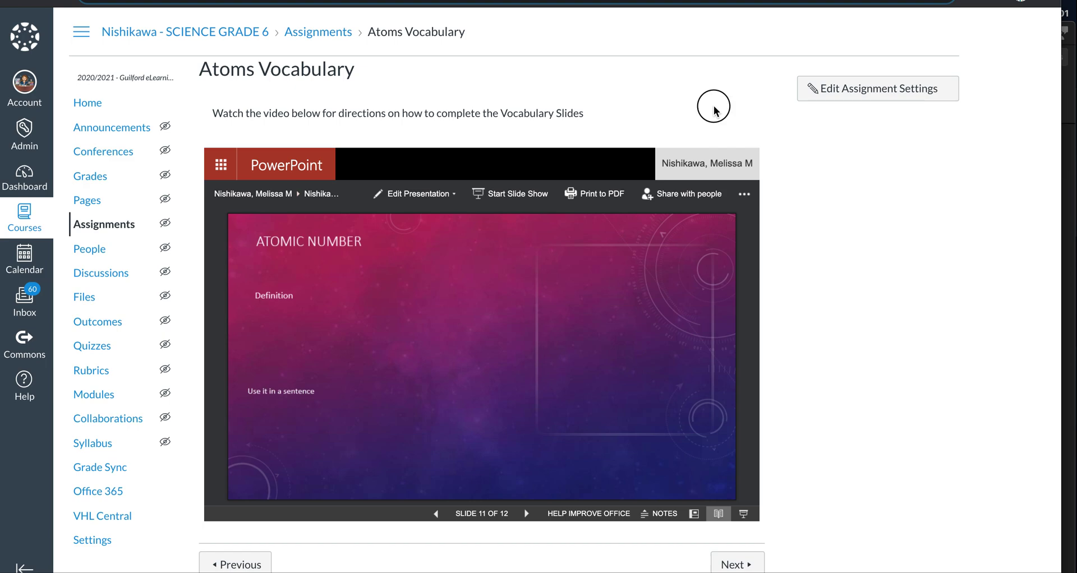